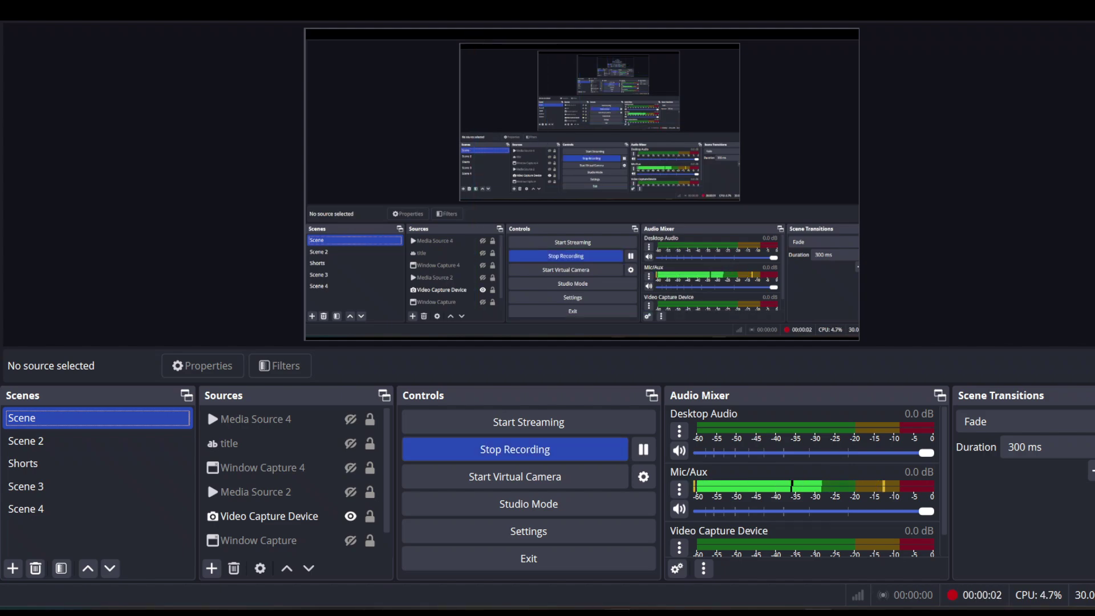
Switch to Google Chrome and search the web for "roblox account manager".
key("alt+Tab")
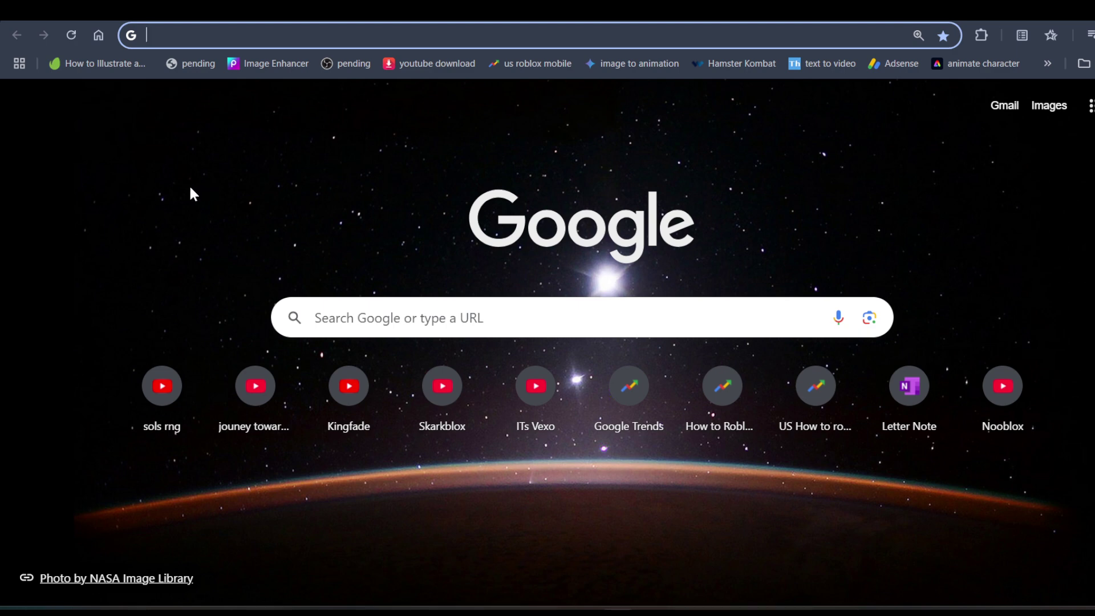
left_click(225, 37)
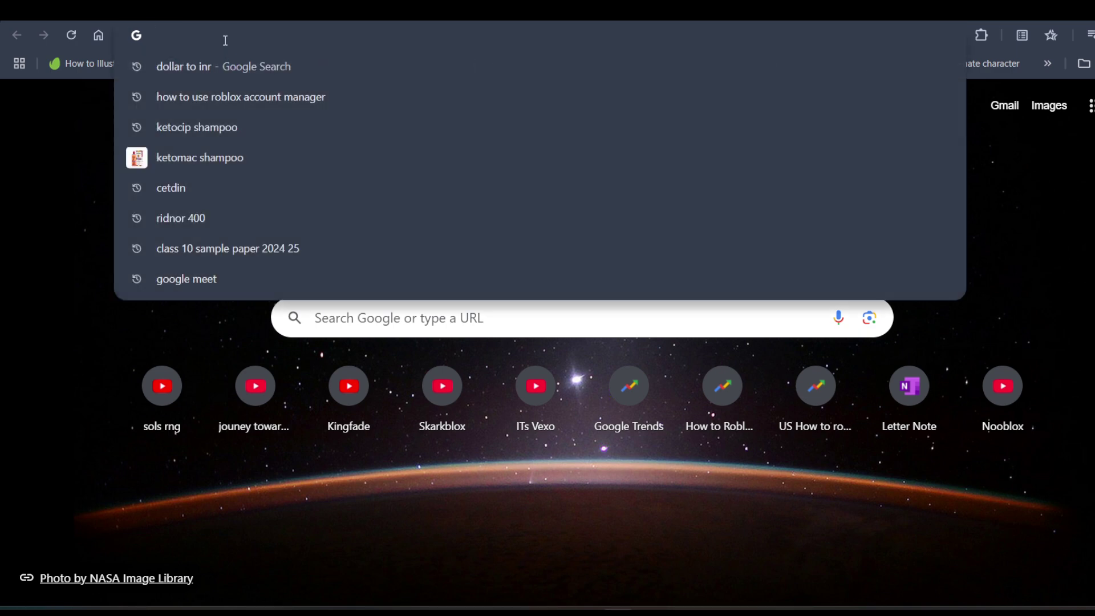
type("roblox acc")
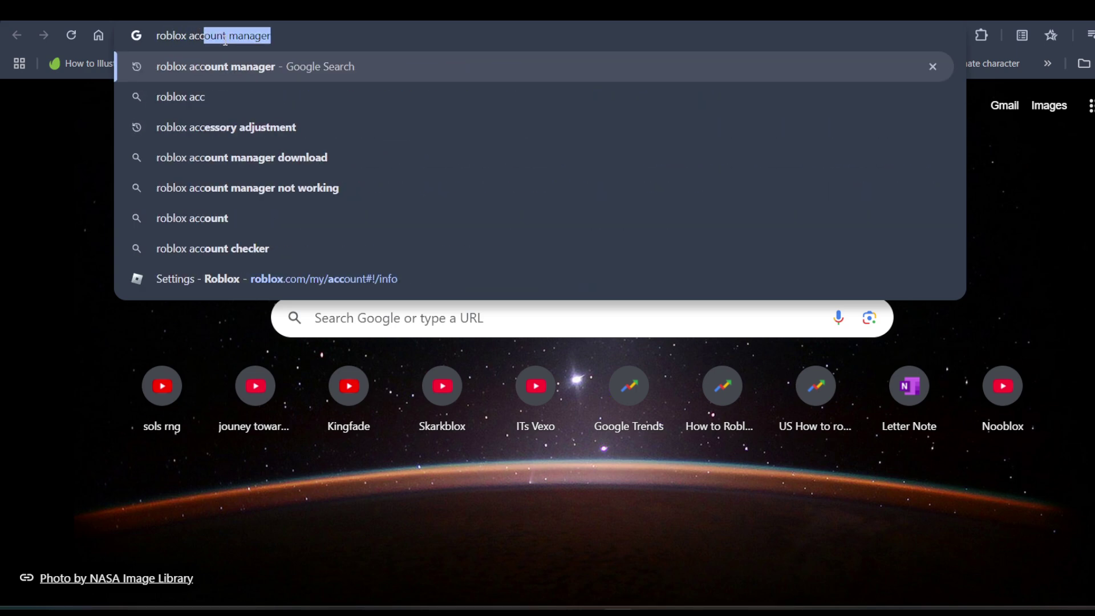
type("ount manager")
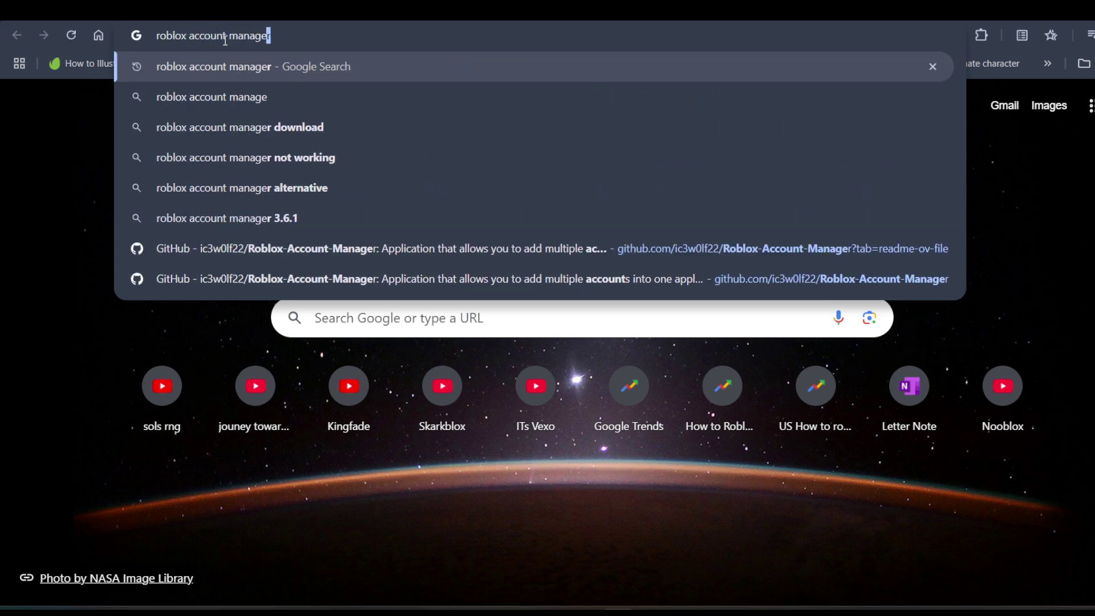
key("Return")
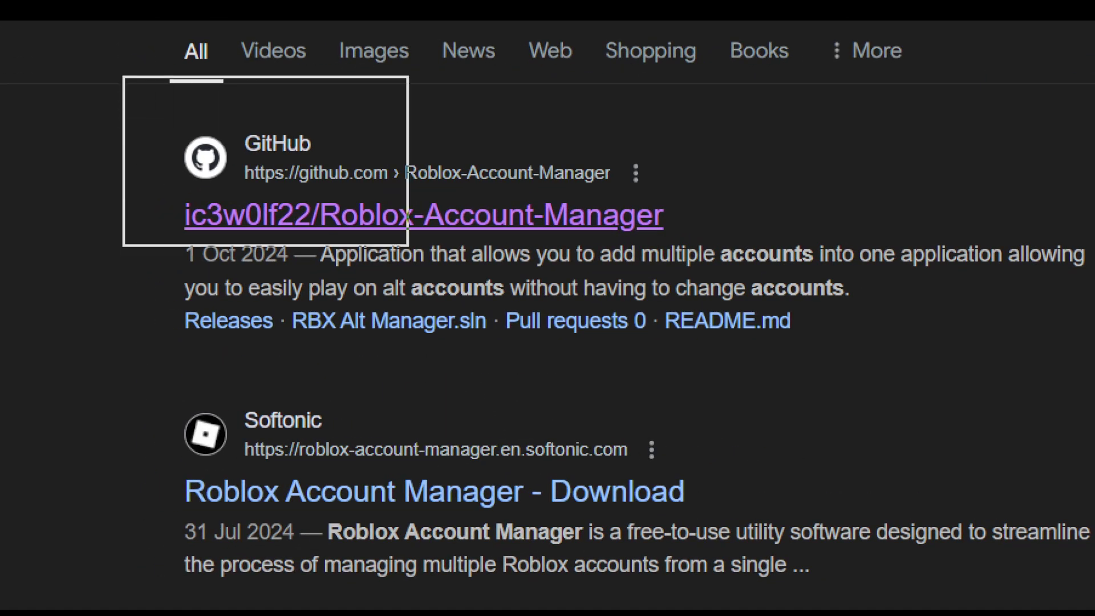
Open the ic3w0lf22/Roblox-Account-Manager repository on GitHub and start the download from its README.
left_click(370, 222)
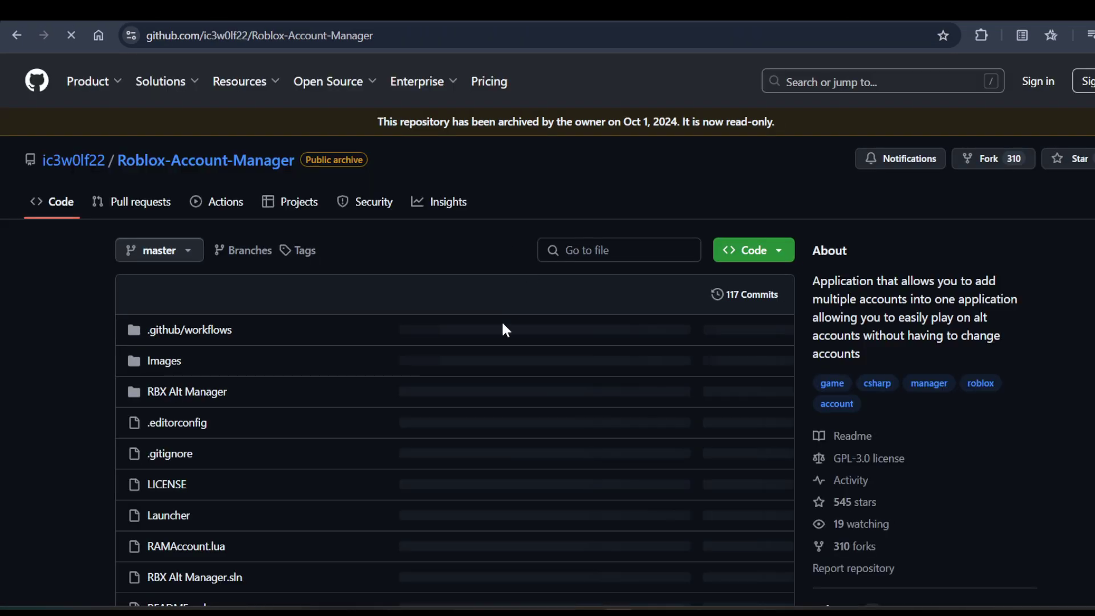
scroll(454, 351, "down", 5)
scroll(450, 350, "down", 1)
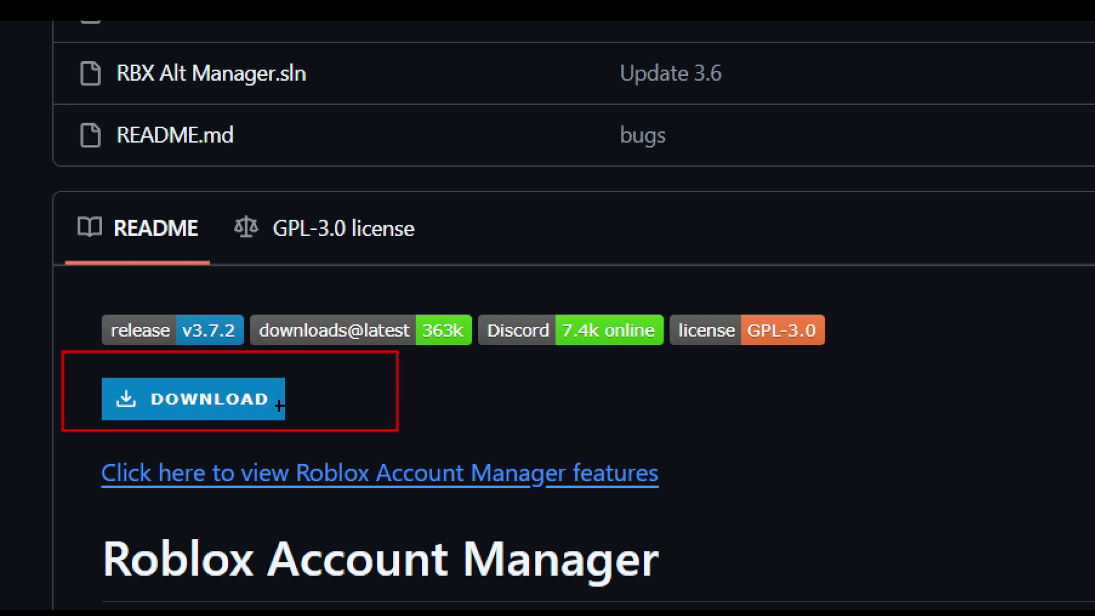
left_click(193, 399)
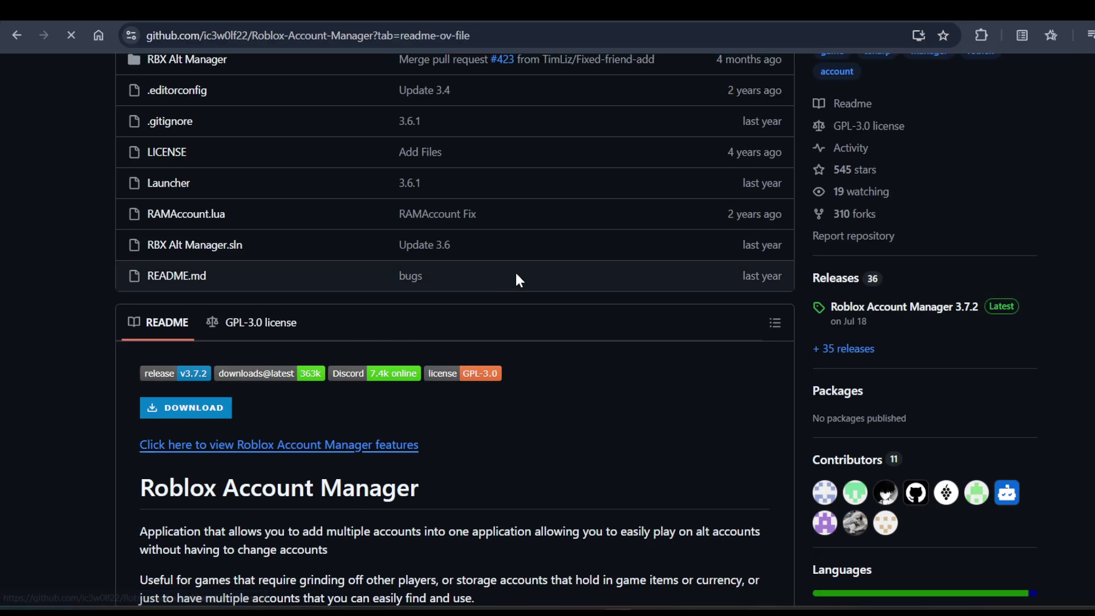
Check the details of the blocked Roblox Account Manager download and read Chrome's help article on why downloads are blocked.
left_click(1087, 38)
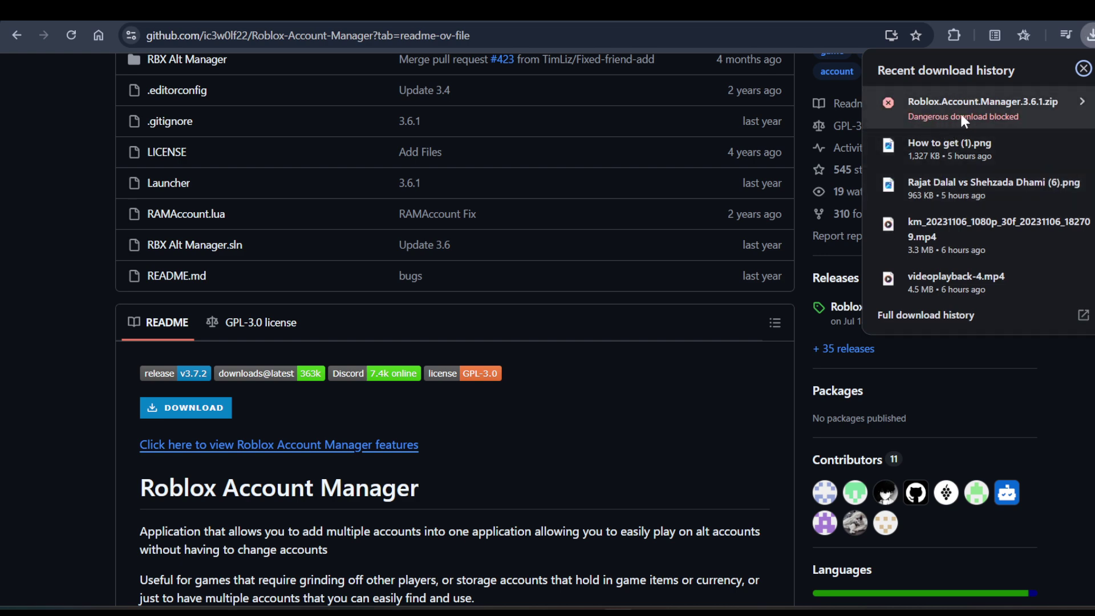
left_click(1083, 105)
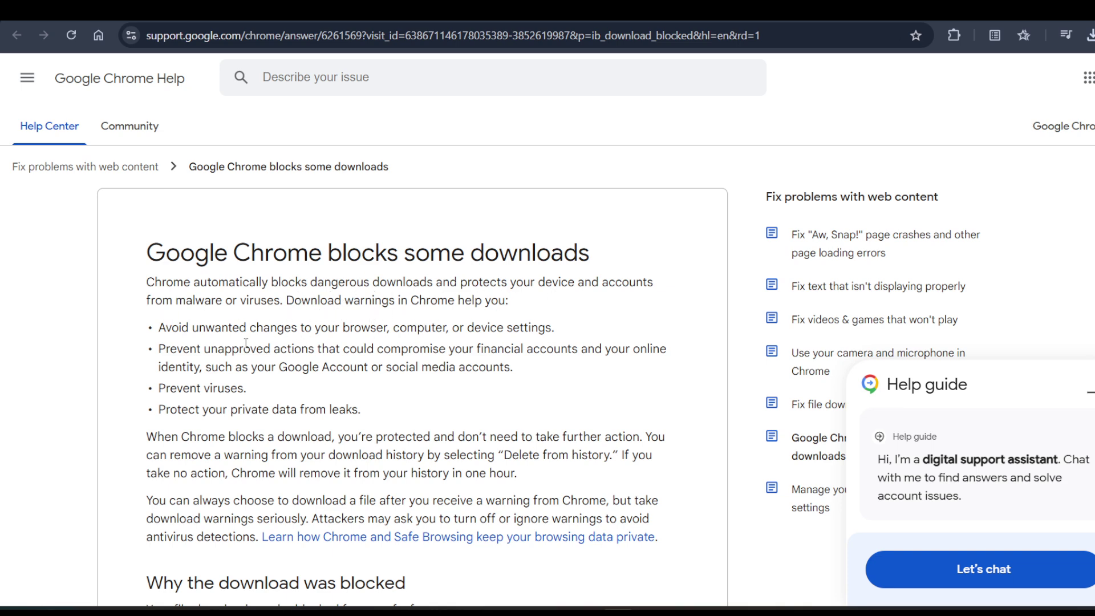
scroll(159, 370, "down", 3)
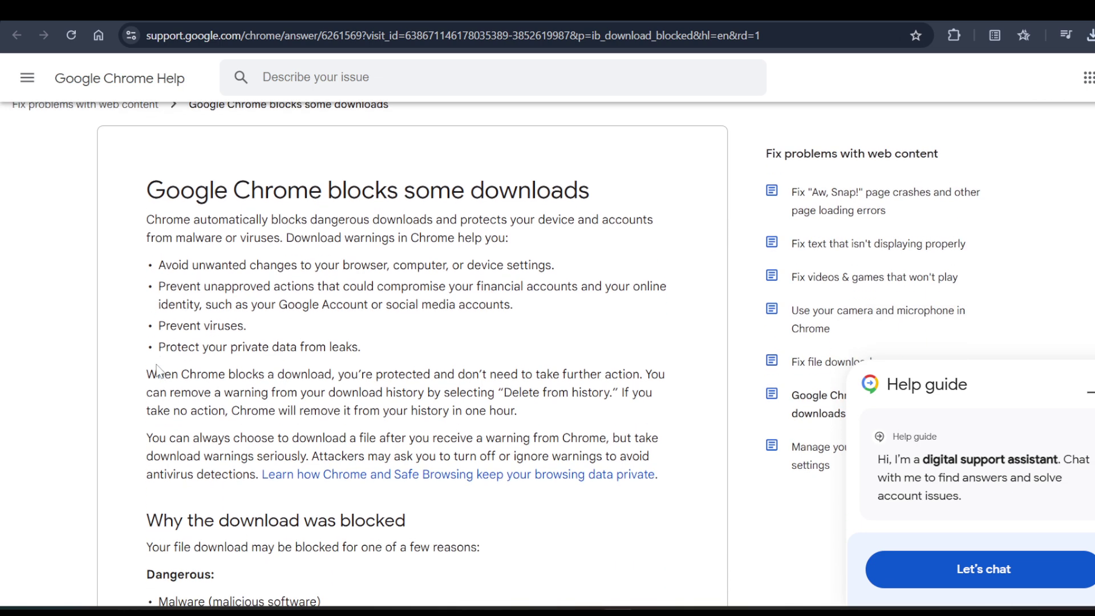
scroll(342, 342, "down", 4)
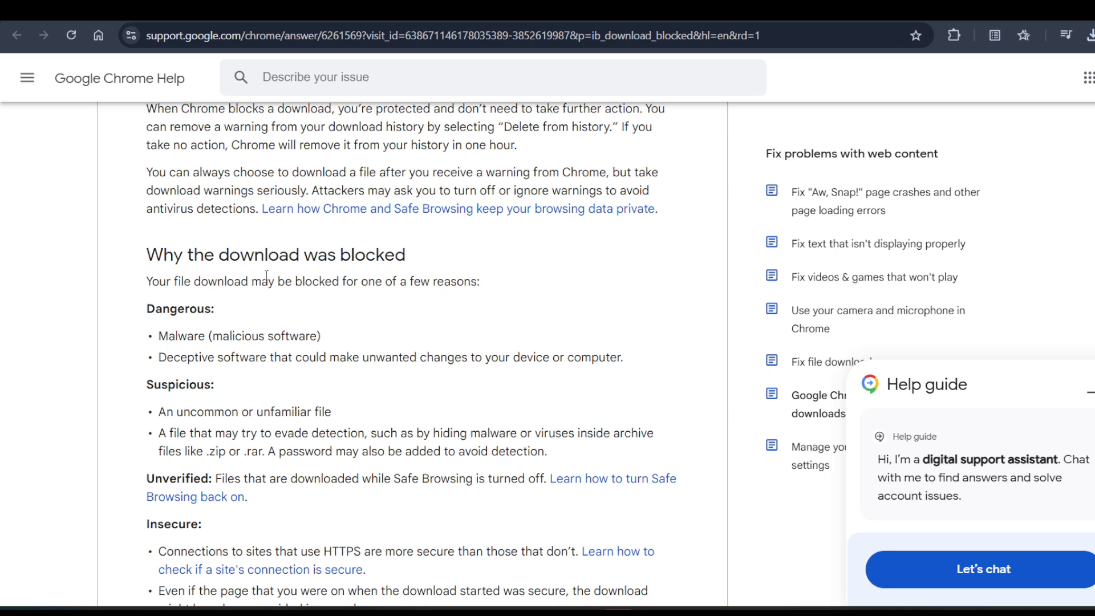
scroll(288, 278, "down", 2)
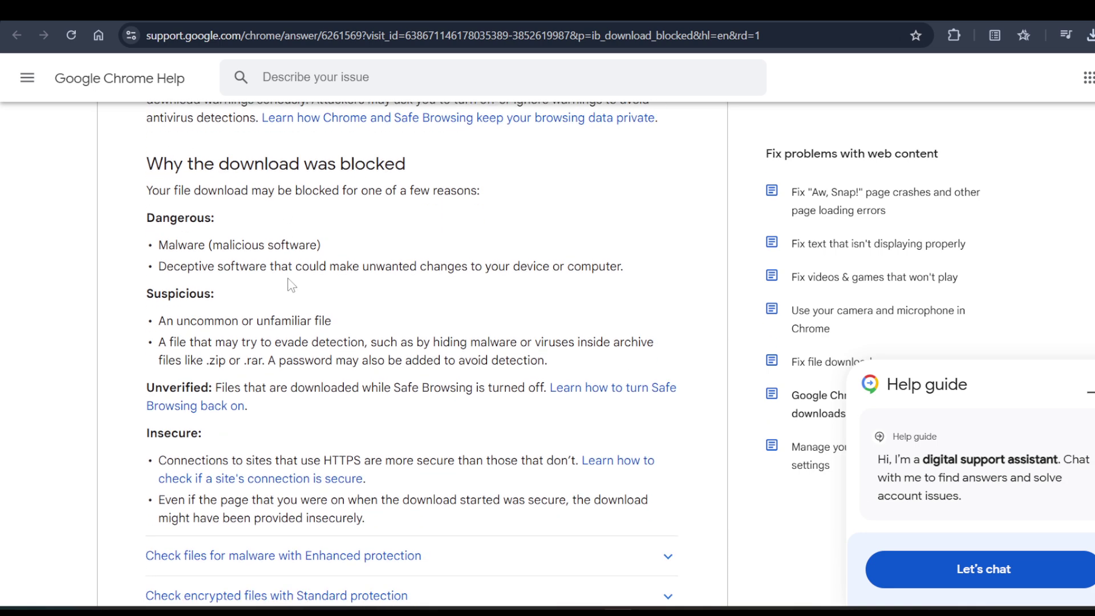
scroll(306, 301, "down", 2)
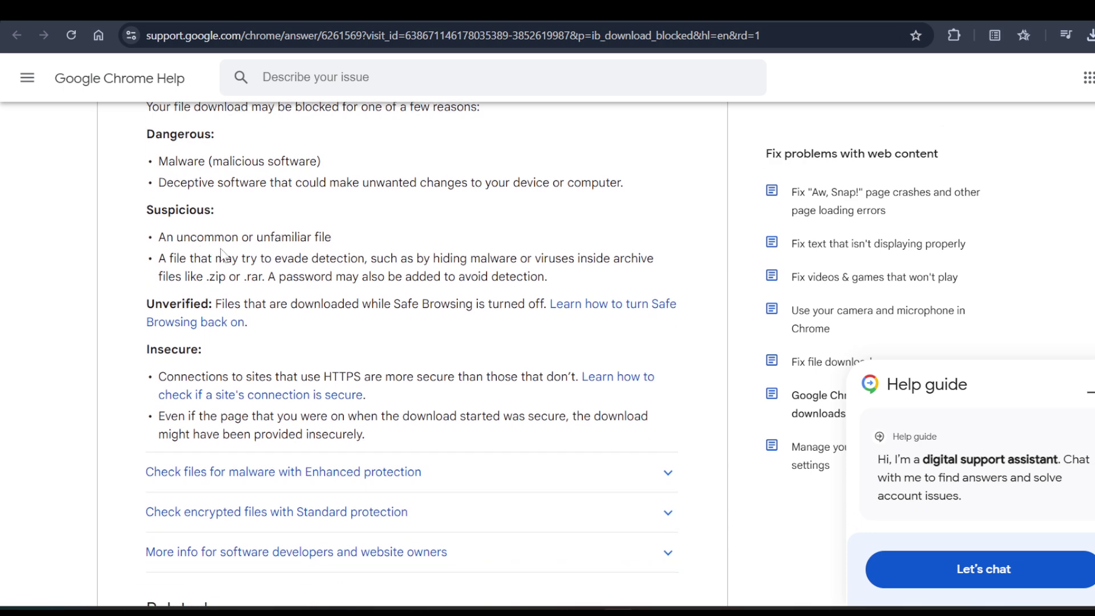
scroll(215, 261, "up", 10)
Delete Roblox.Account.Manager.3.6.1.zip from the download history and return to the GitHub repository page.
left_click(1089, 39)
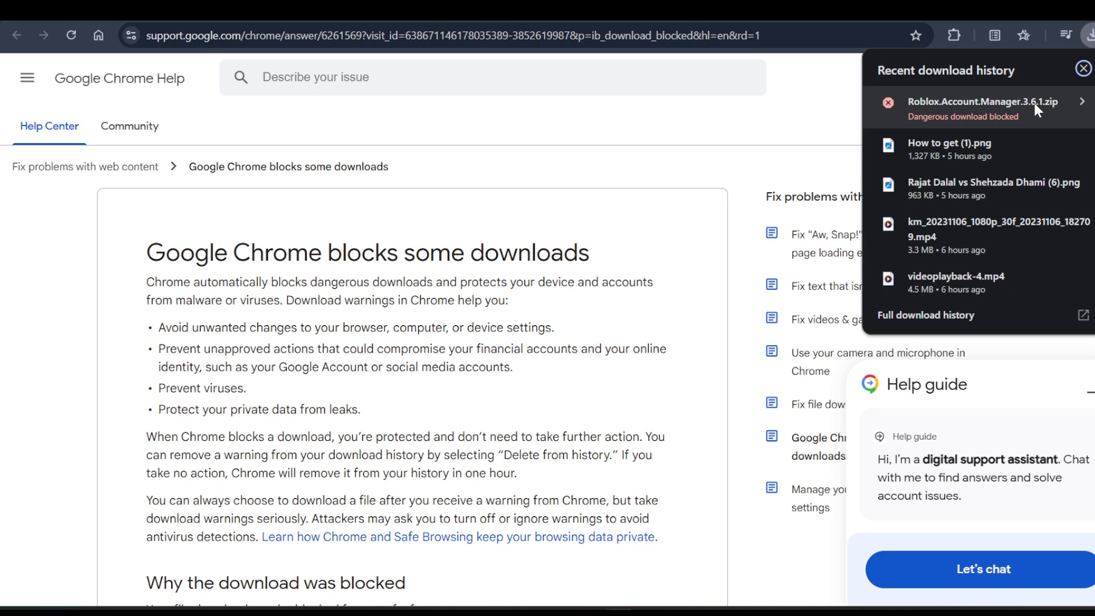
left_click(1078, 101)
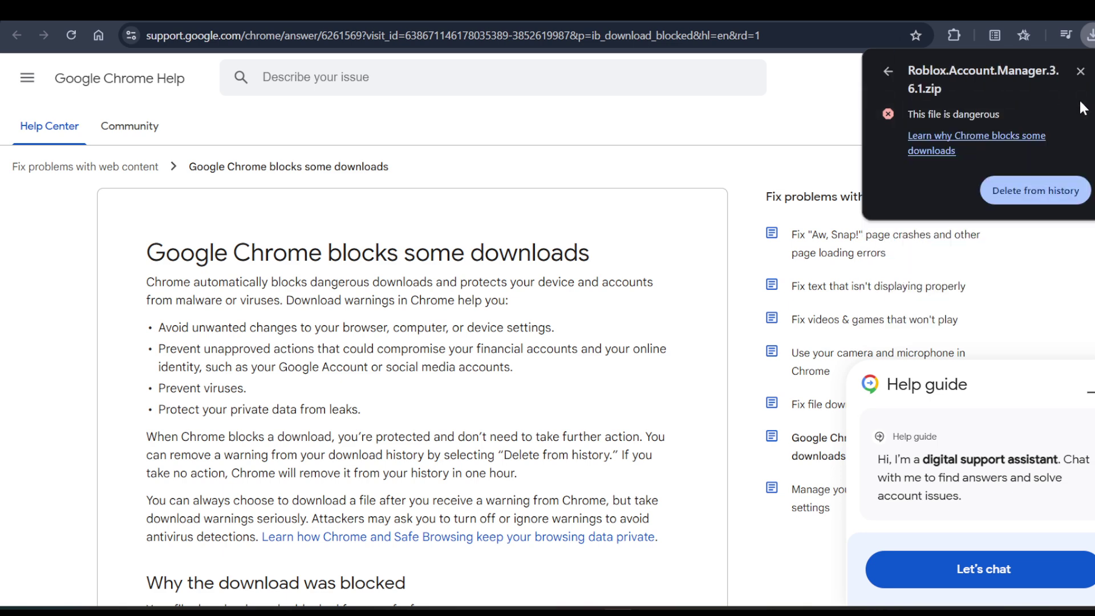
left_click(887, 71)
left_click(966, 107)
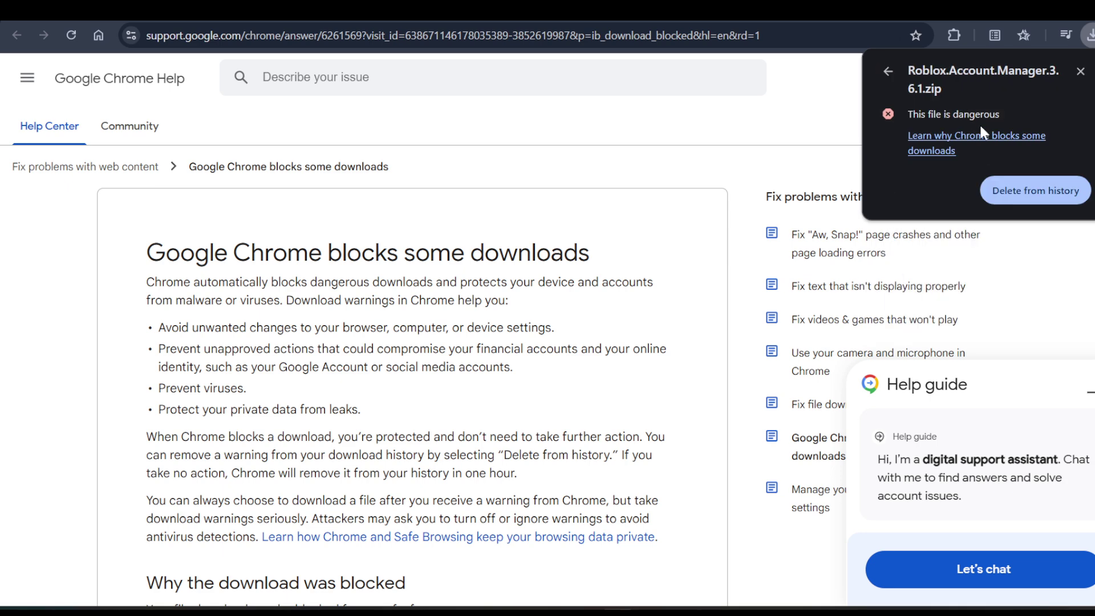
left_click(1018, 191)
left_click(1089, 39)
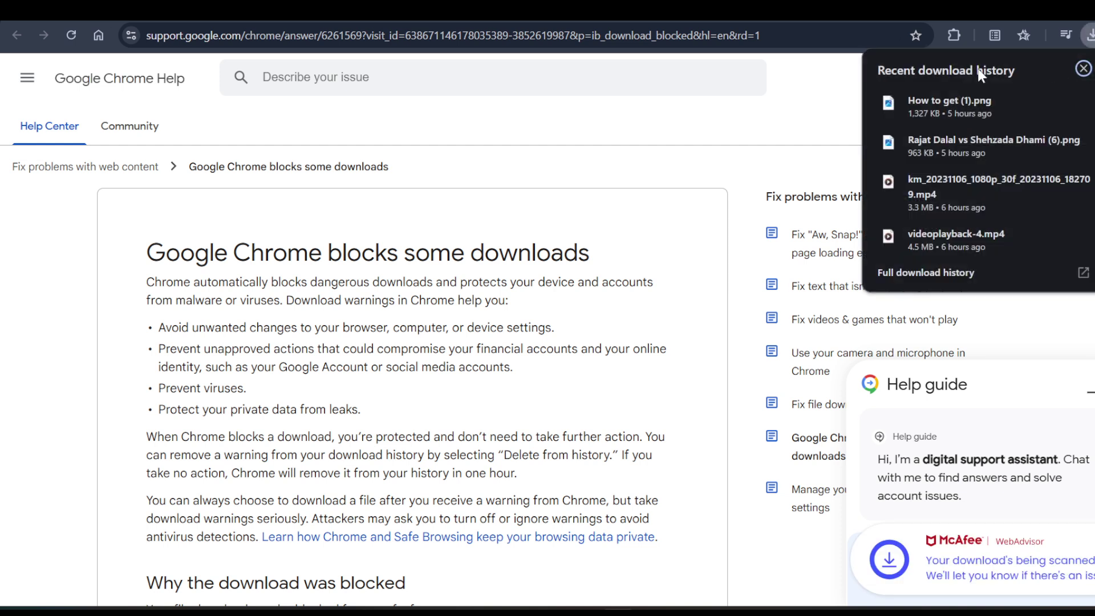
left_click(735, 110)
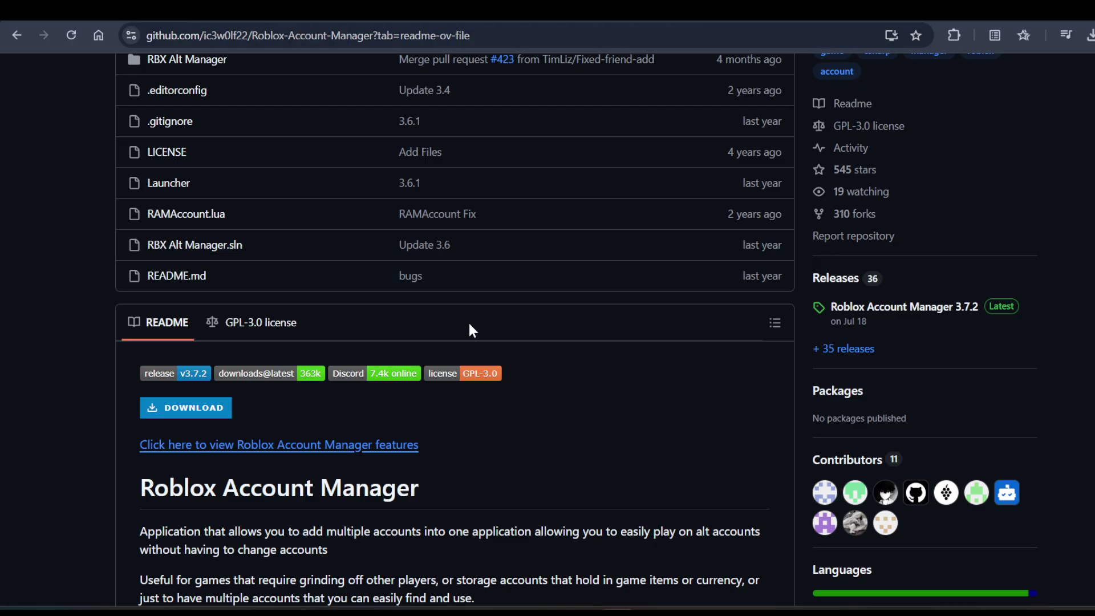
Examine the README's Version 3.4 preview, including the Add Account control, the Roblox login fields and the account list.
scroll(378, 322, "up", 4)
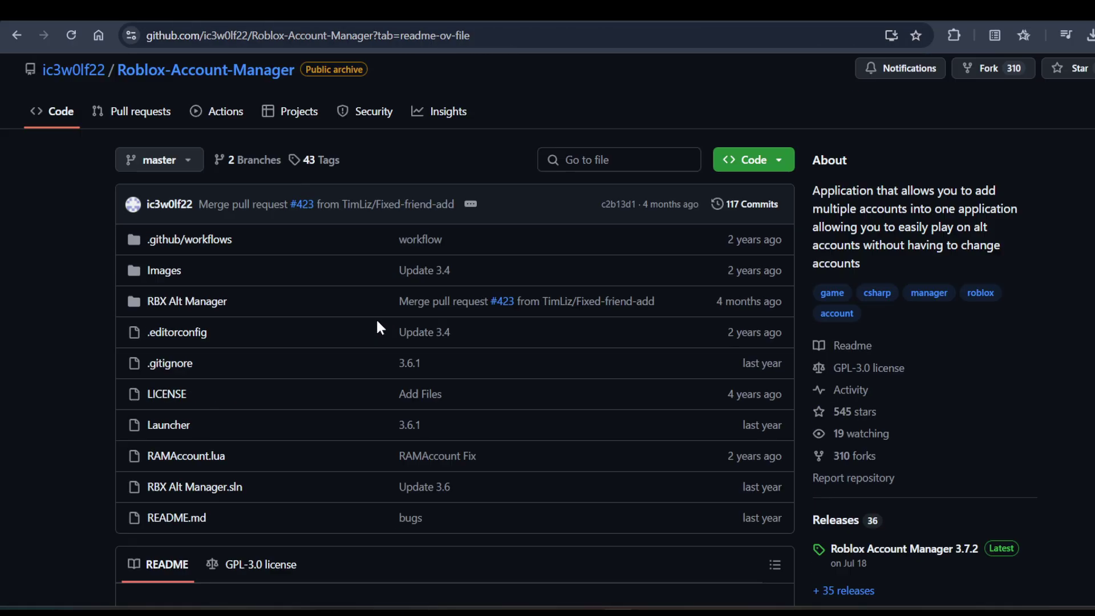
scroll(378, 322, "down", 20)
scroll(378, 320, "down", 20)
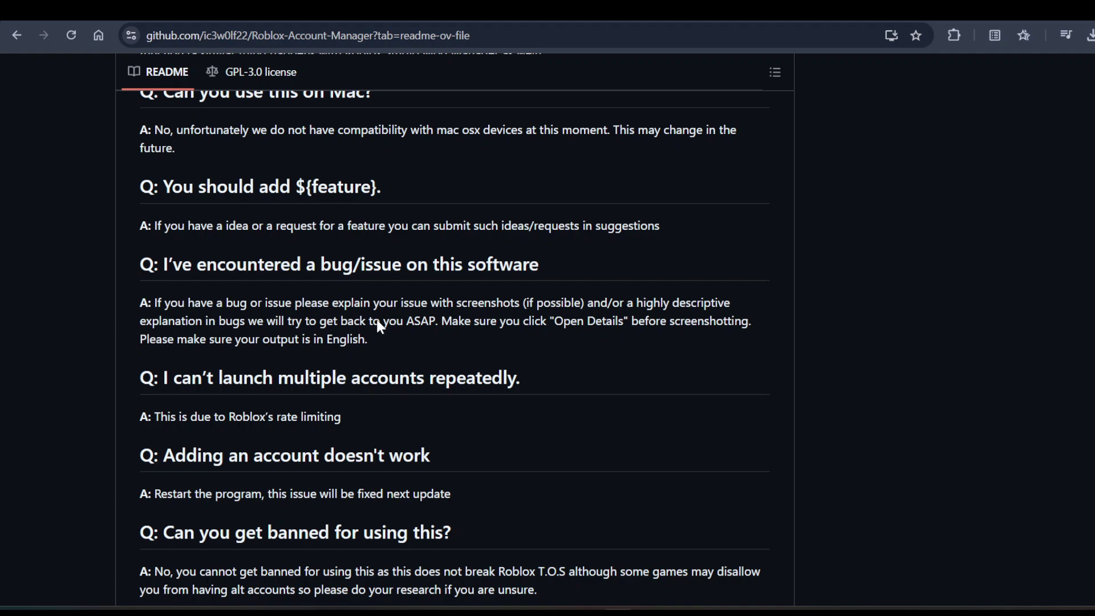
scroll(377, 317, "down", 15)
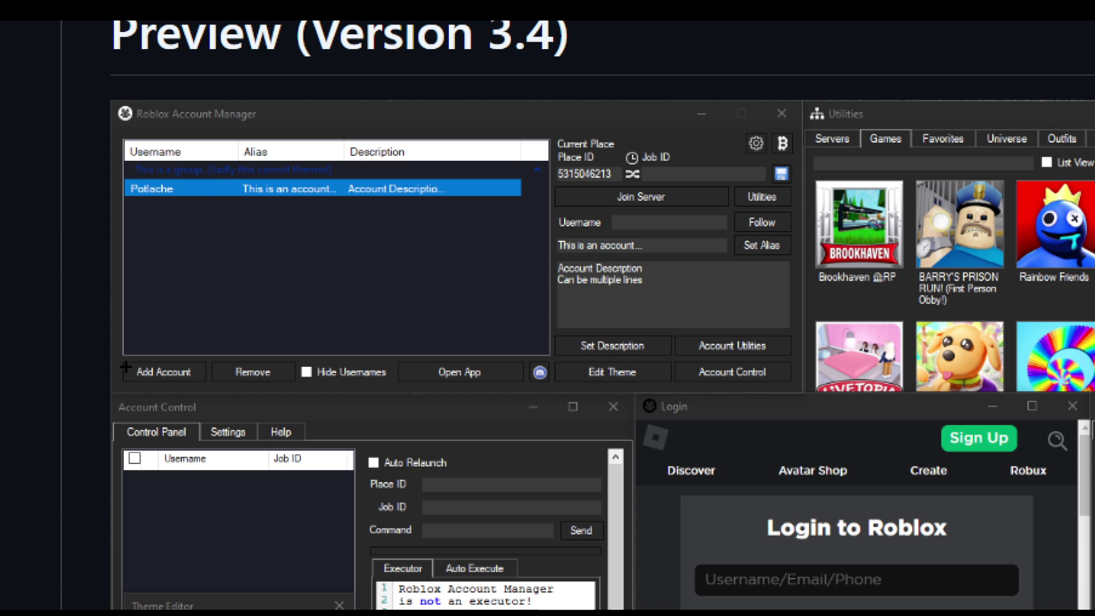
left_click_drag(119, 358, 159, 375)
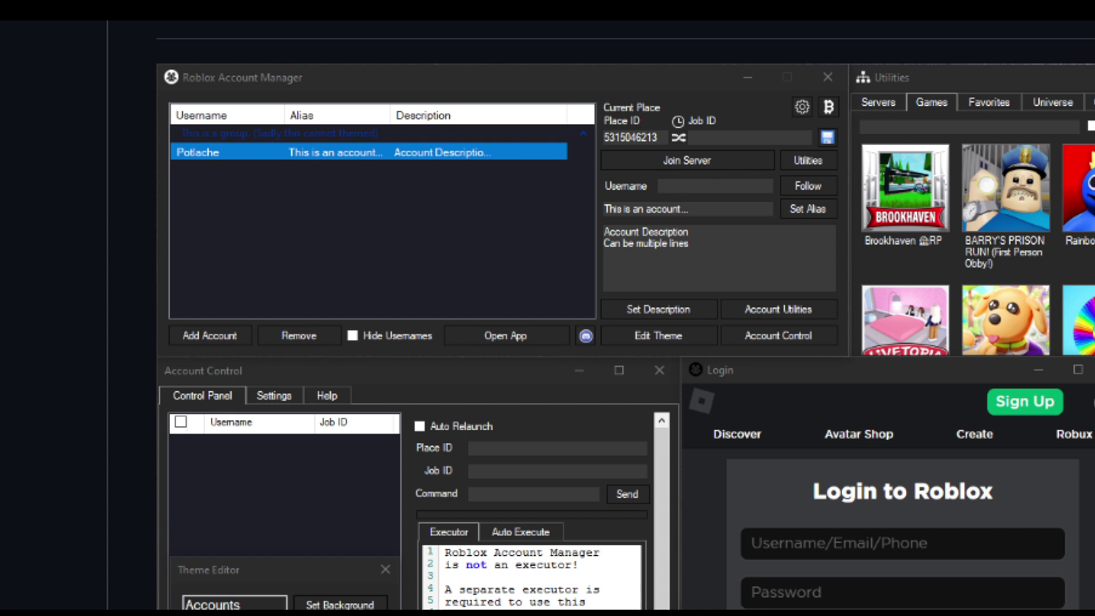
left_click_drag(157, 318, 256, 352)
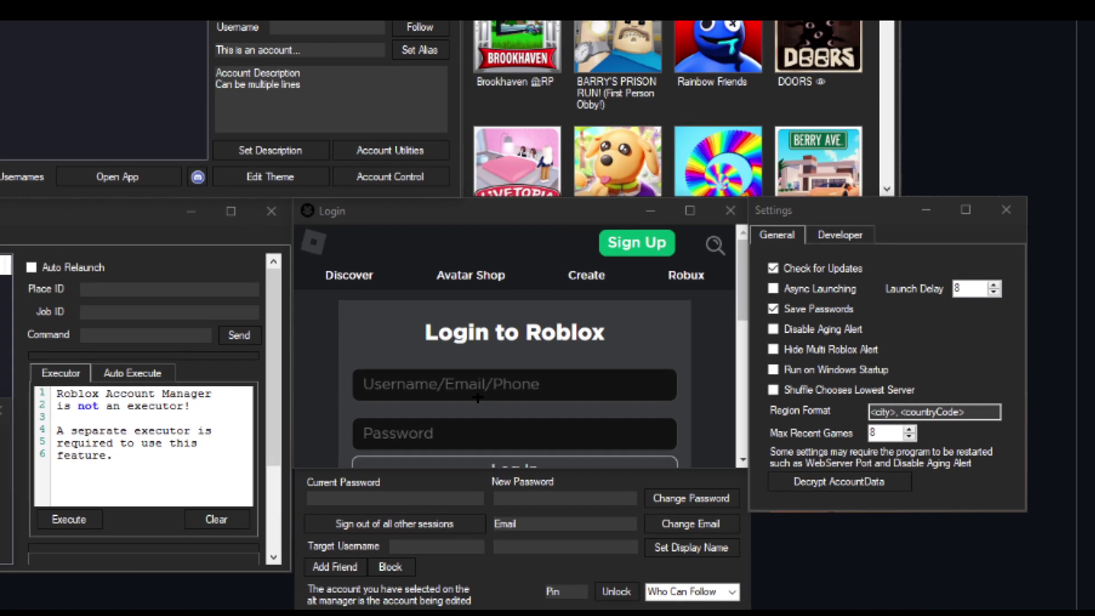
mouse_move(332, 339)
left_mouse_down()
mouse_move(460, 386)
mouse_move(690, 388)
left_mouse_up()
left_click_drag(314, 424, 660, 453)
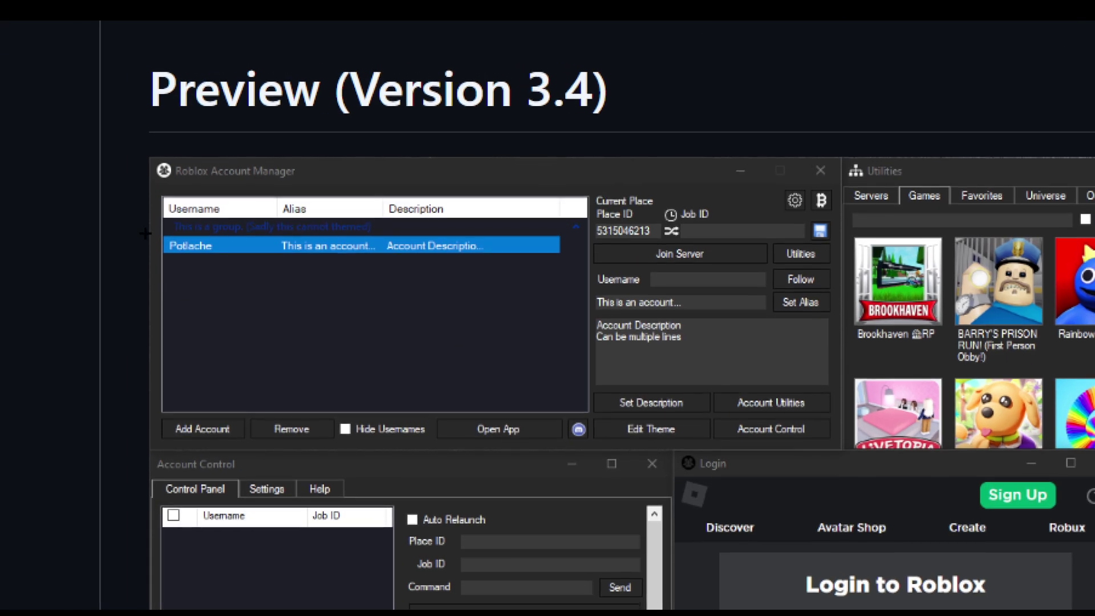
left_click_drag(144, 233, 581, 259)
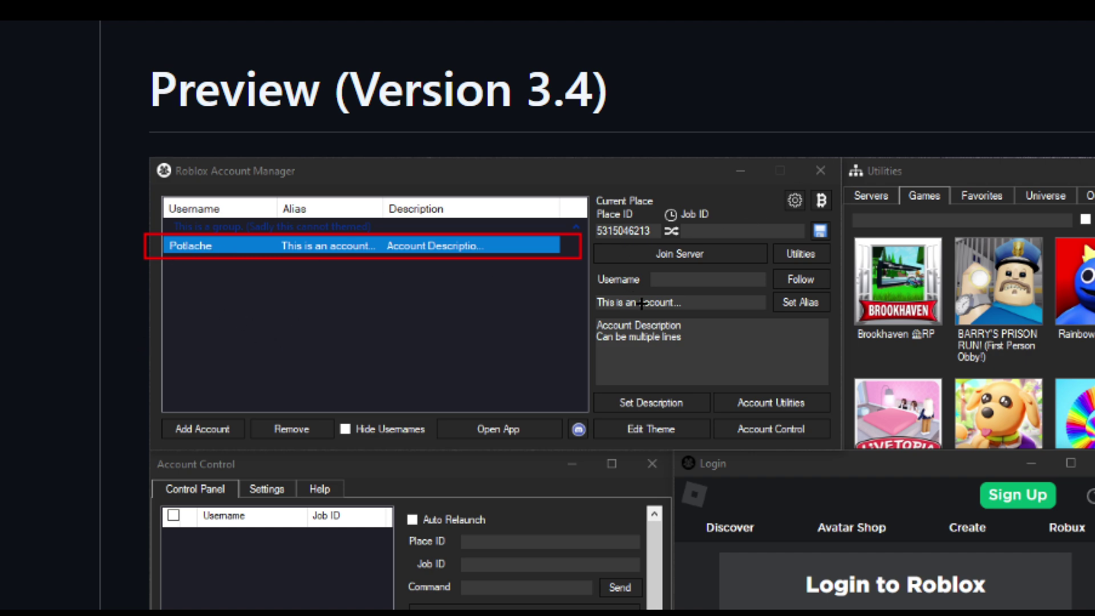
key("Escape")
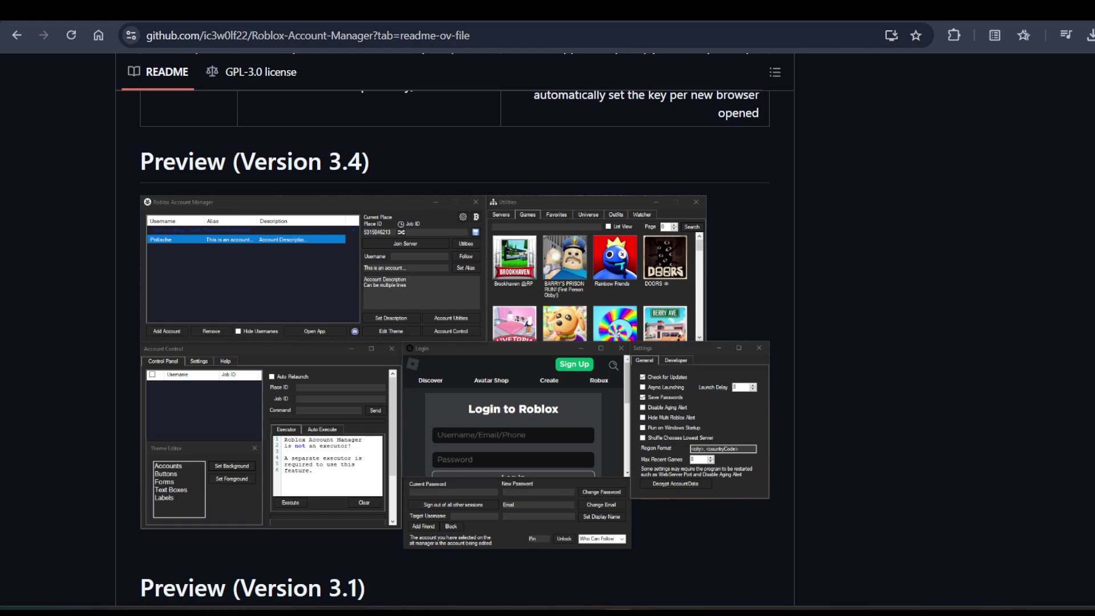
Open the Roblox home page in a new browser tab.
key("ctrl+t")
type("re")
key("BackSpace")
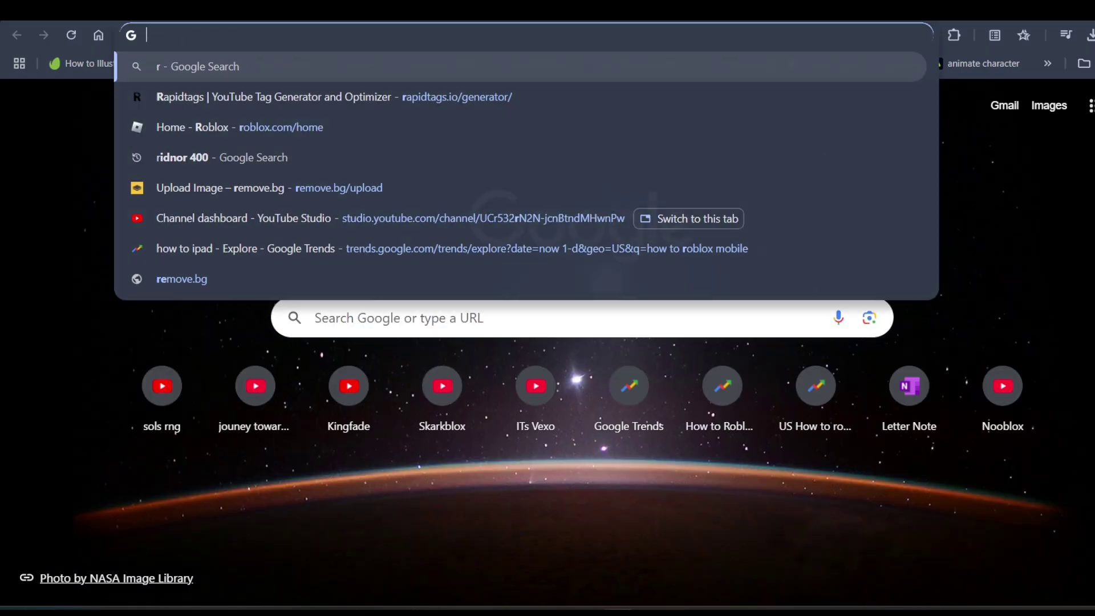
type("oblox")
key("Return")
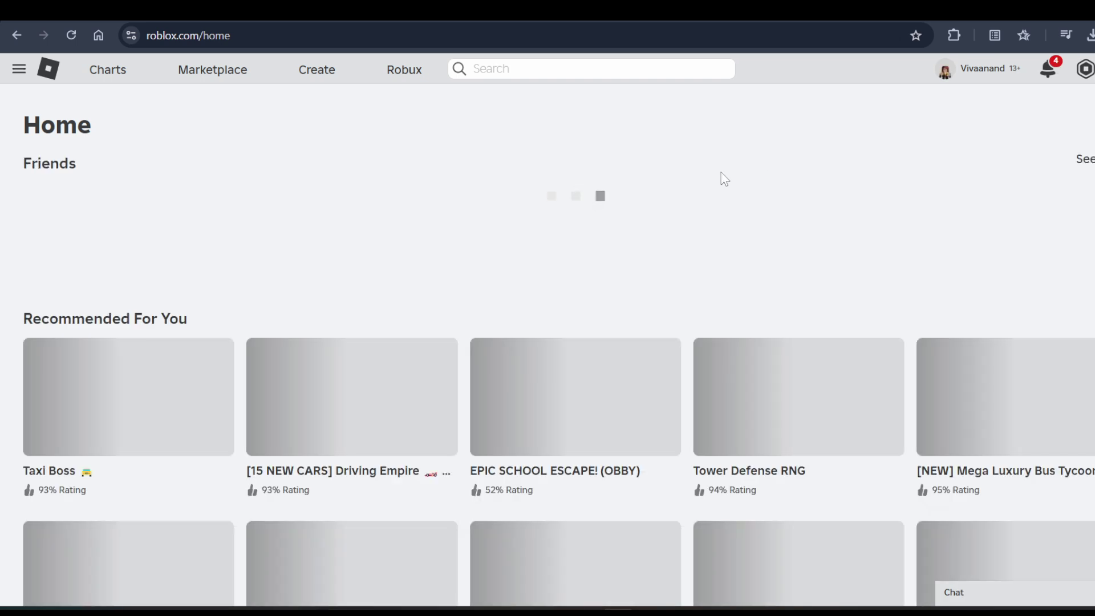
Open the Slap Battles game page from the Continue section and pause its trailer.
scroll(411, 376, "down", 9)
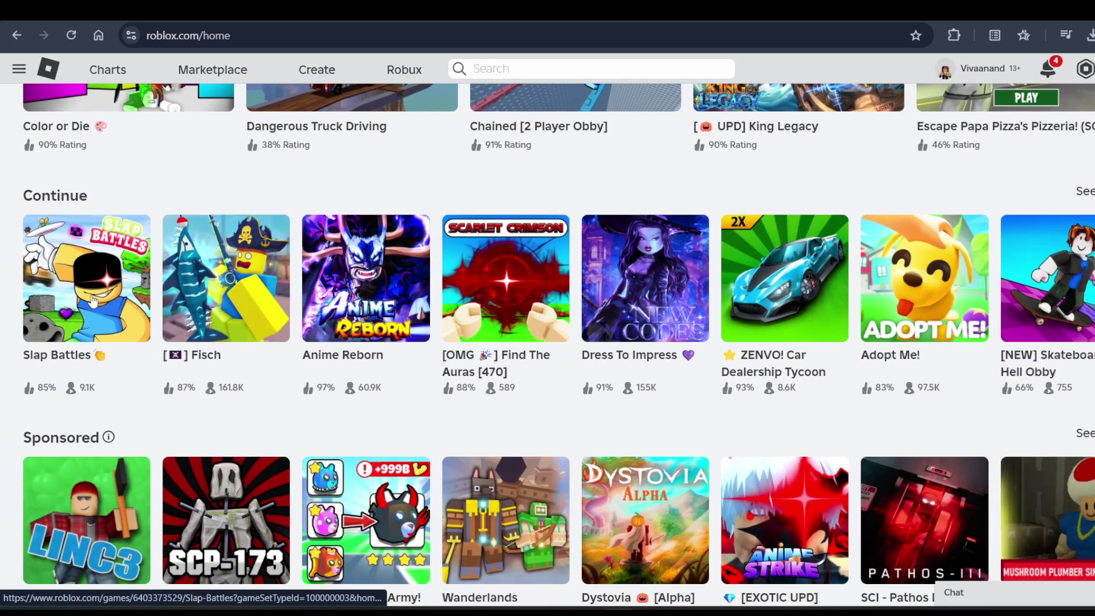
left_click(91, 299)
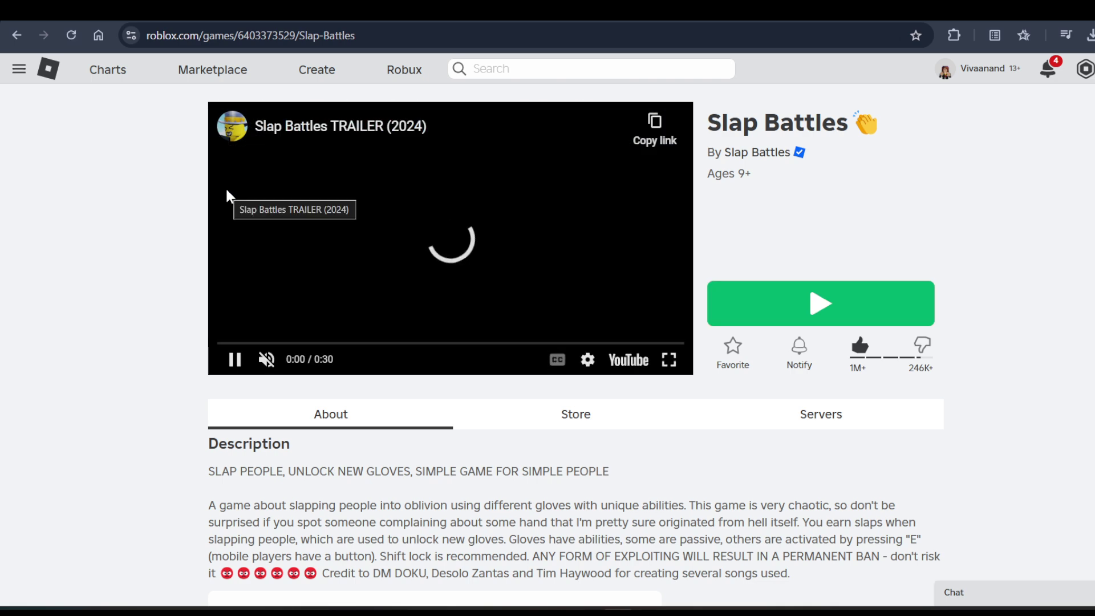
left_click(234, 359)
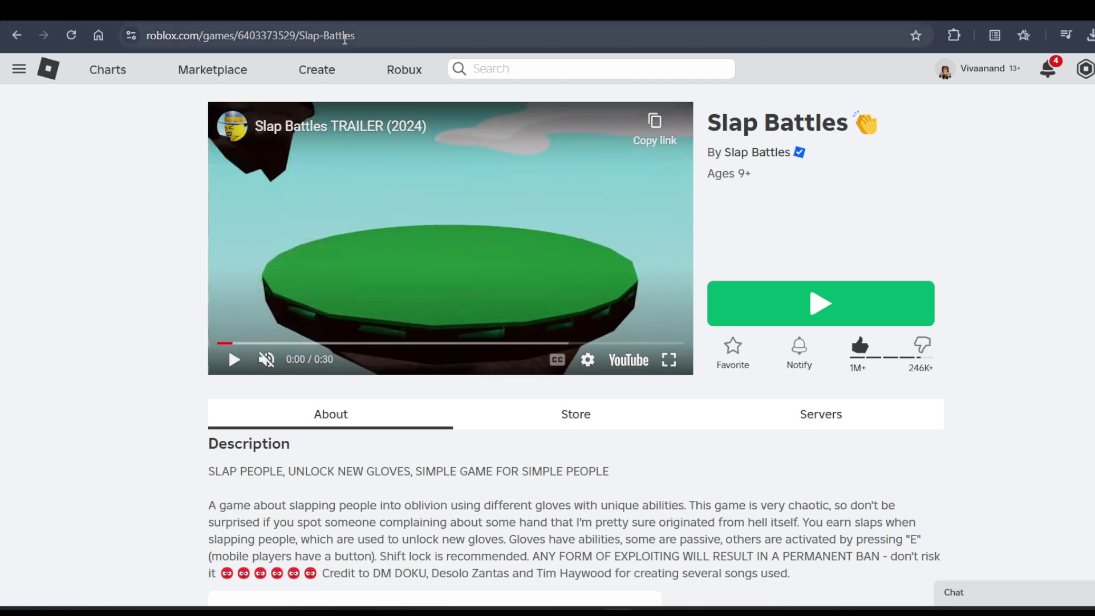
Inspect the Slap Battles page address to locate the game's place ID.
left_click(235, 37)
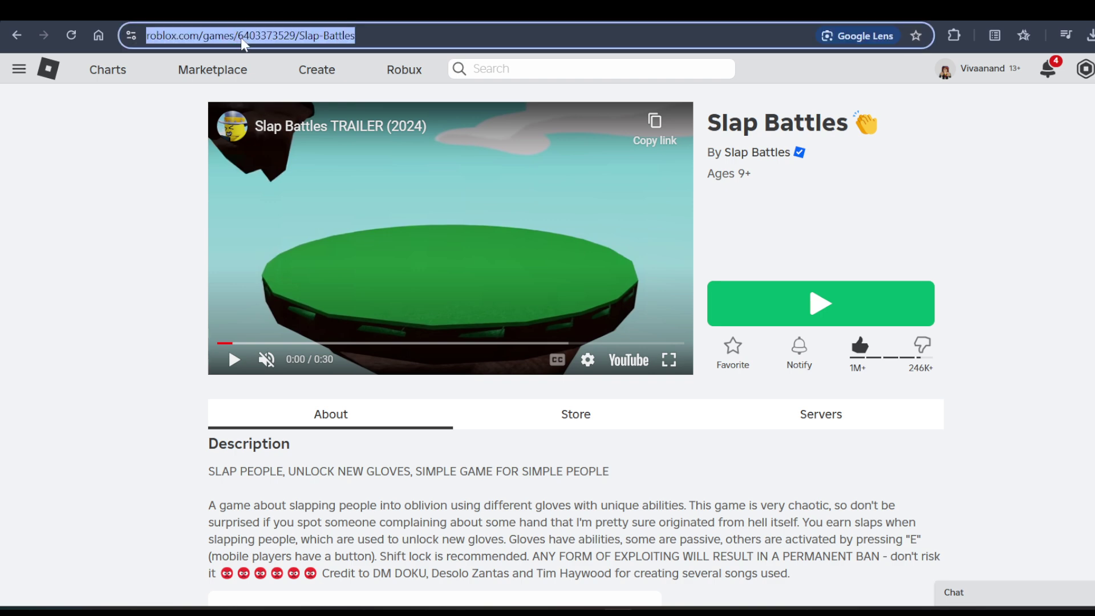
left_click(242, 39)
left_click_drag(299, 40, 351, 36)
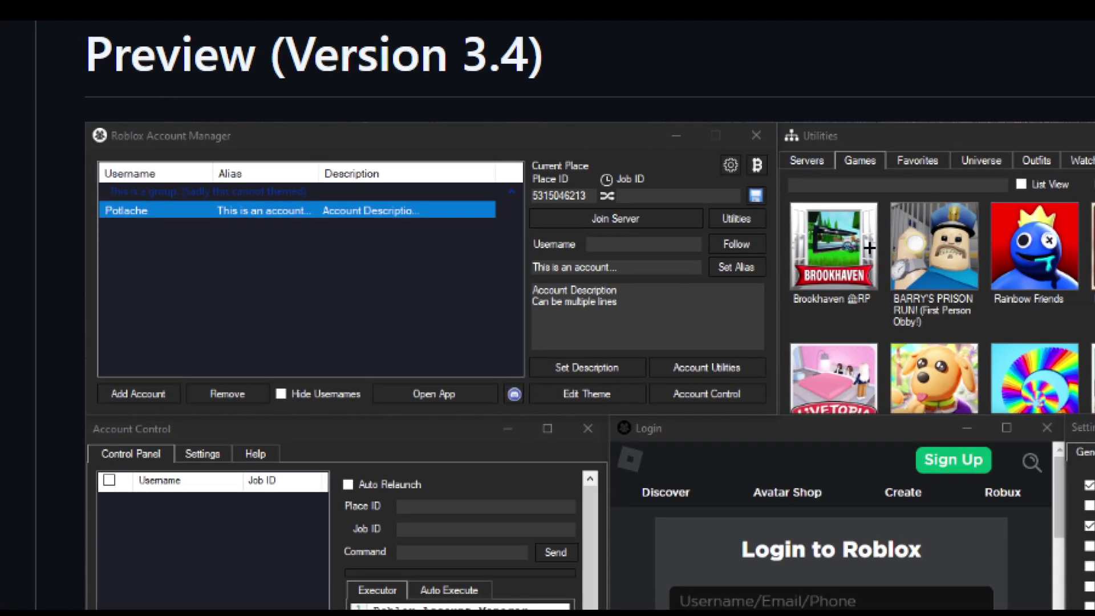
Examine the Place ID field in the README's Version 3.4 preview and look through the older interface previews.
left_click_drag(518, 149, 608, 209)
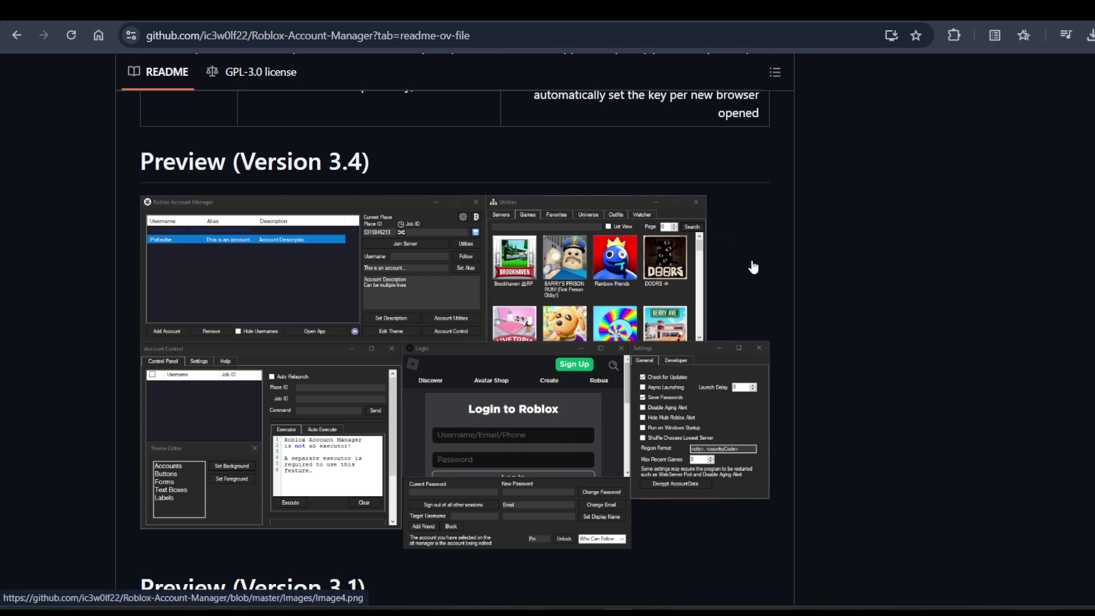
scroll(753, 266, "down", 10)
scroll(753, 262, "up", 2)
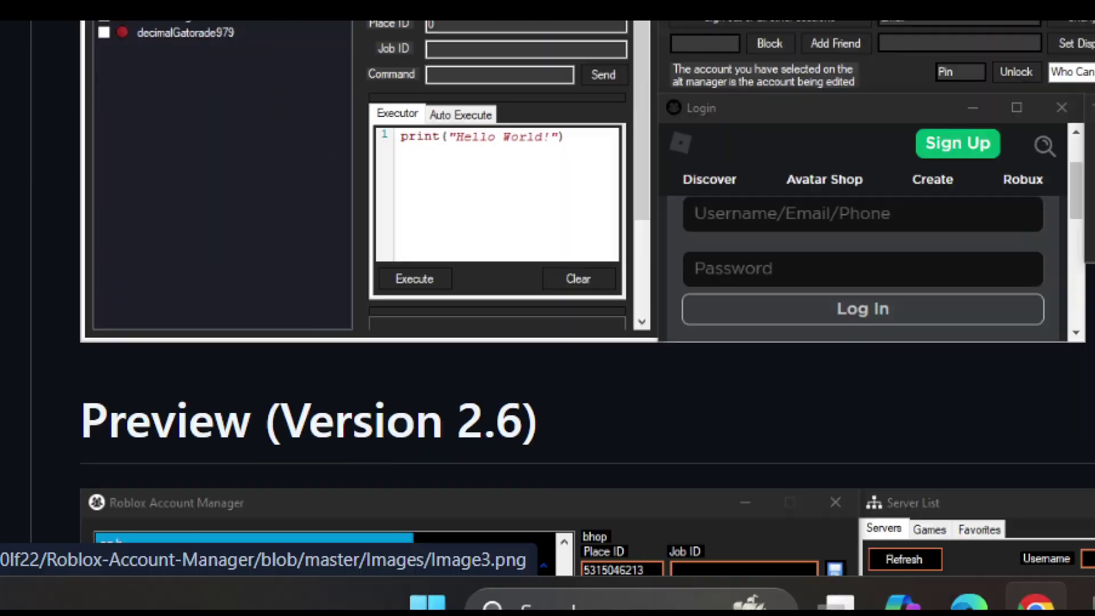
scroll(645, 263, "down", 3)
scroll(538, 362, "down", 15)
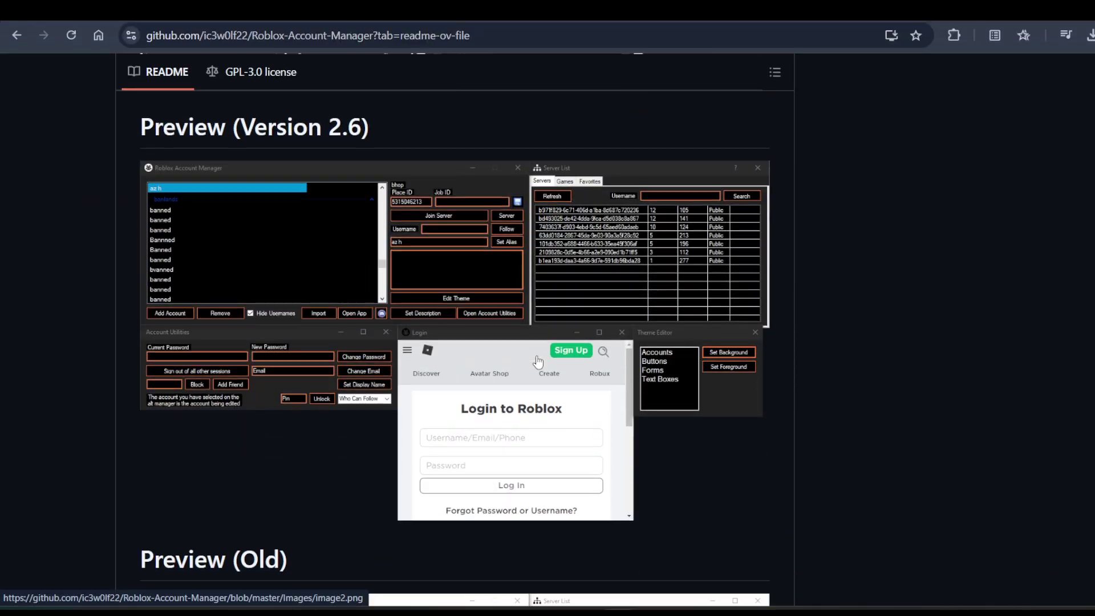
scroll(537, 362, "up", 4)
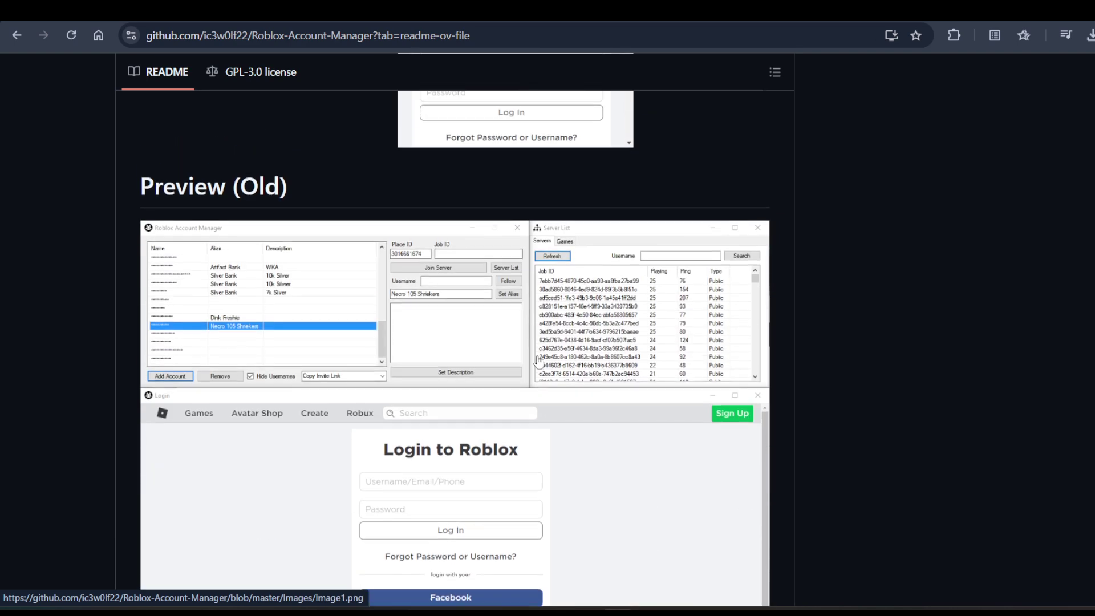